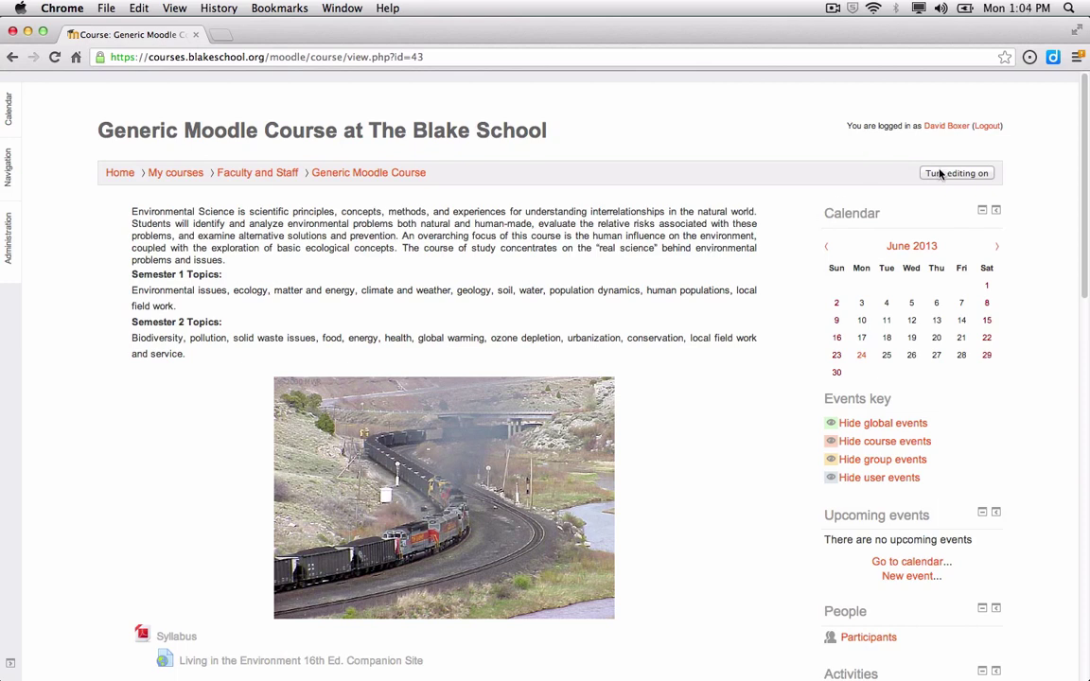
Turn on course editing and scroll down to the first topic's activities
left_click(938, 176)
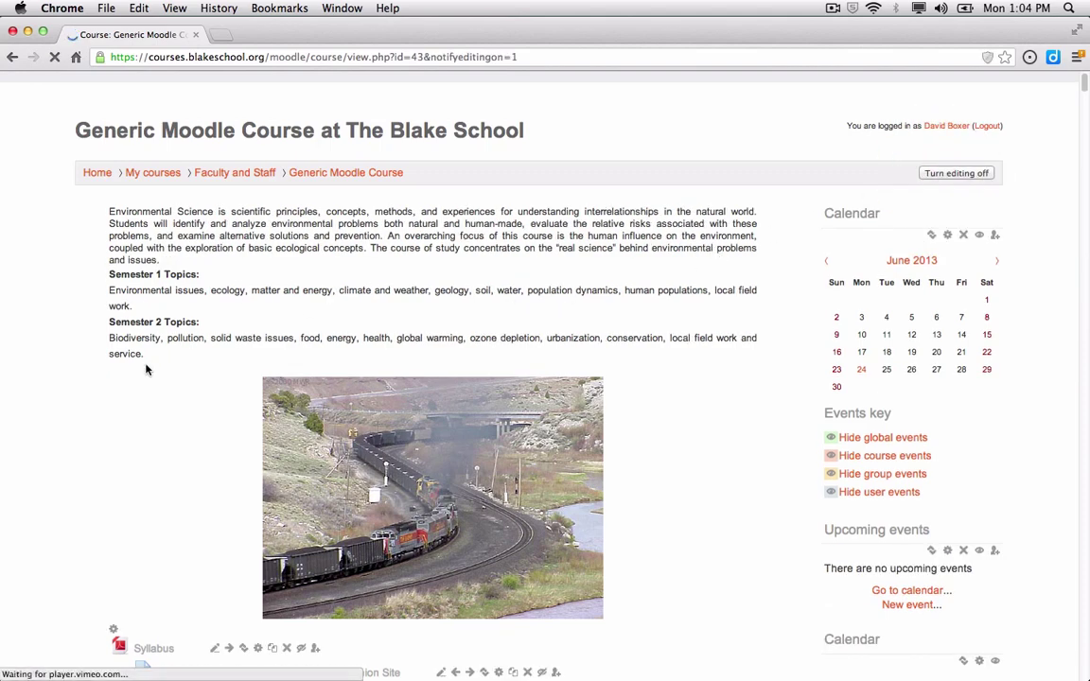
scroll(146, 369, "down", 6)
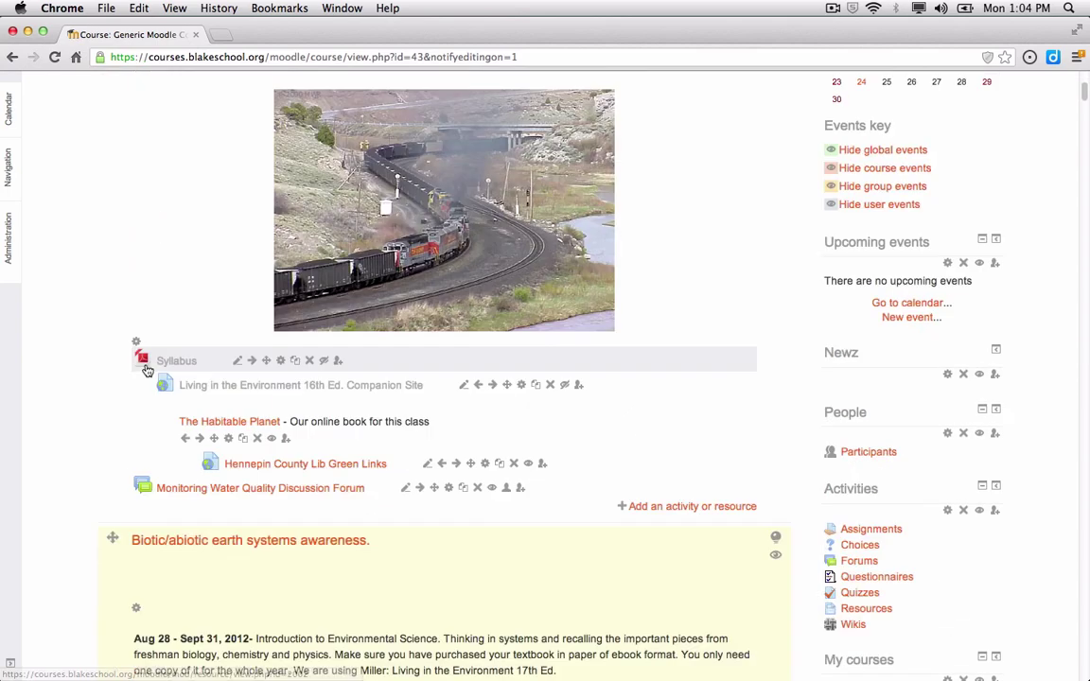
Choose Chat as the new activity to add to the course
left_click(714, 488)
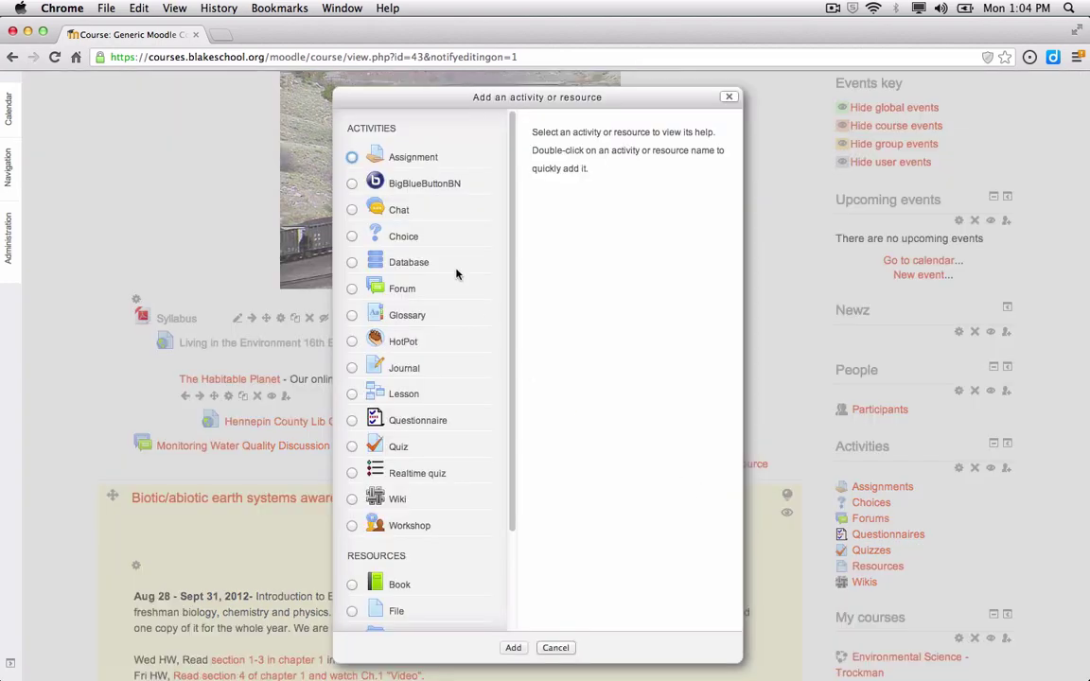
left_click(352, 210)
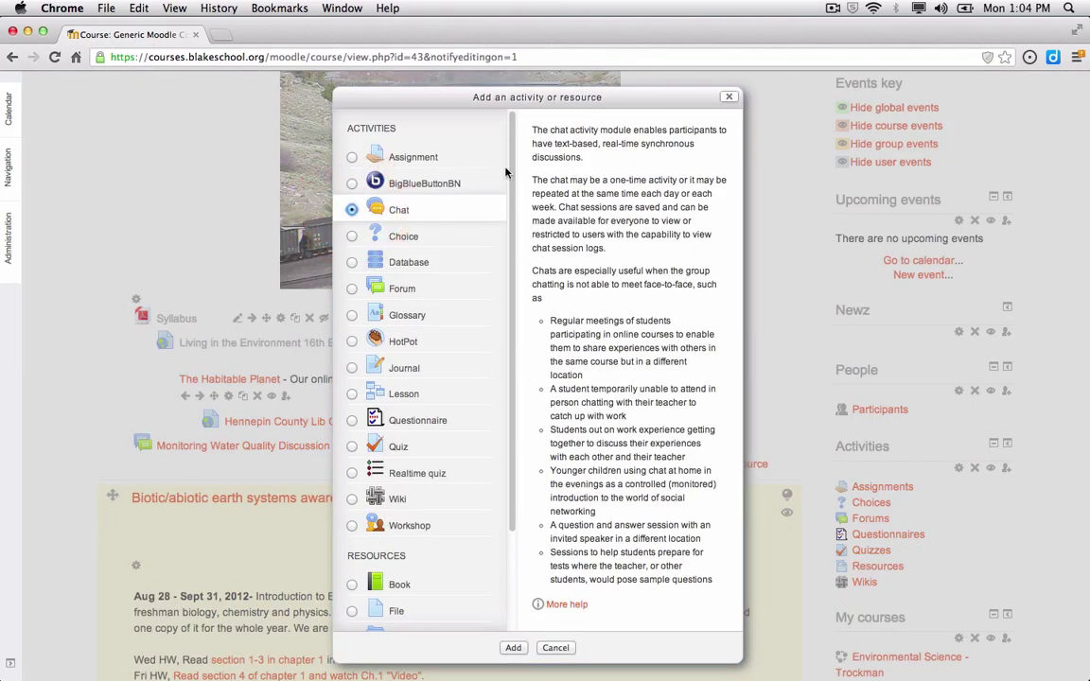
left_click(513, 648)
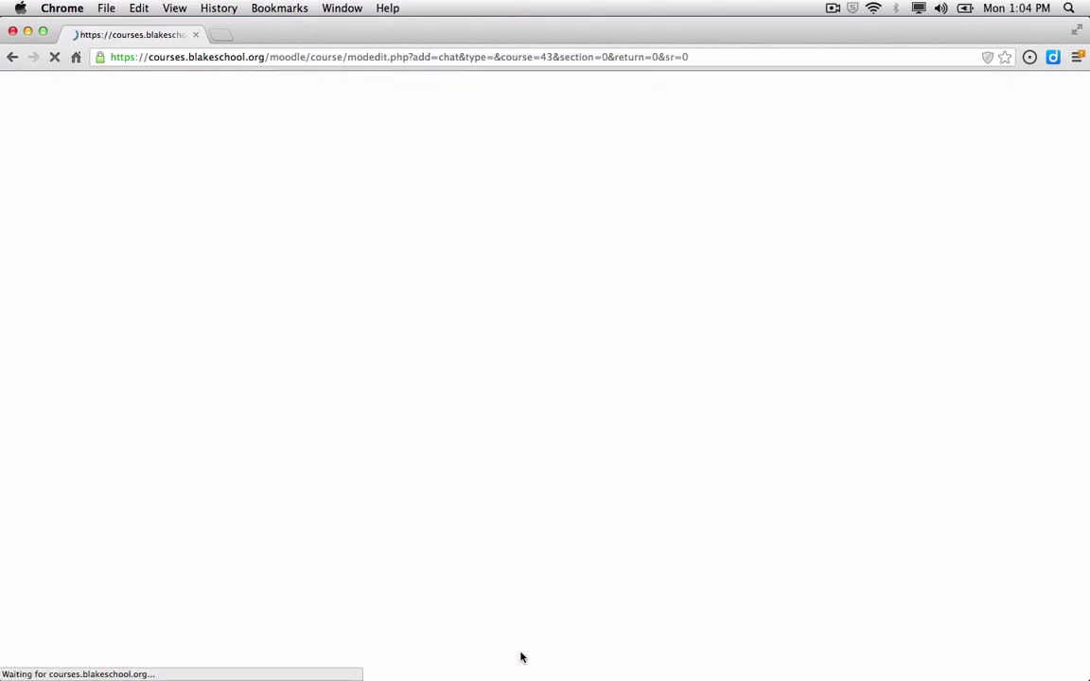
Name the chat 'Virtual Office Hours' and describe it as weekday online chats for course questions
left_click(308, 292)
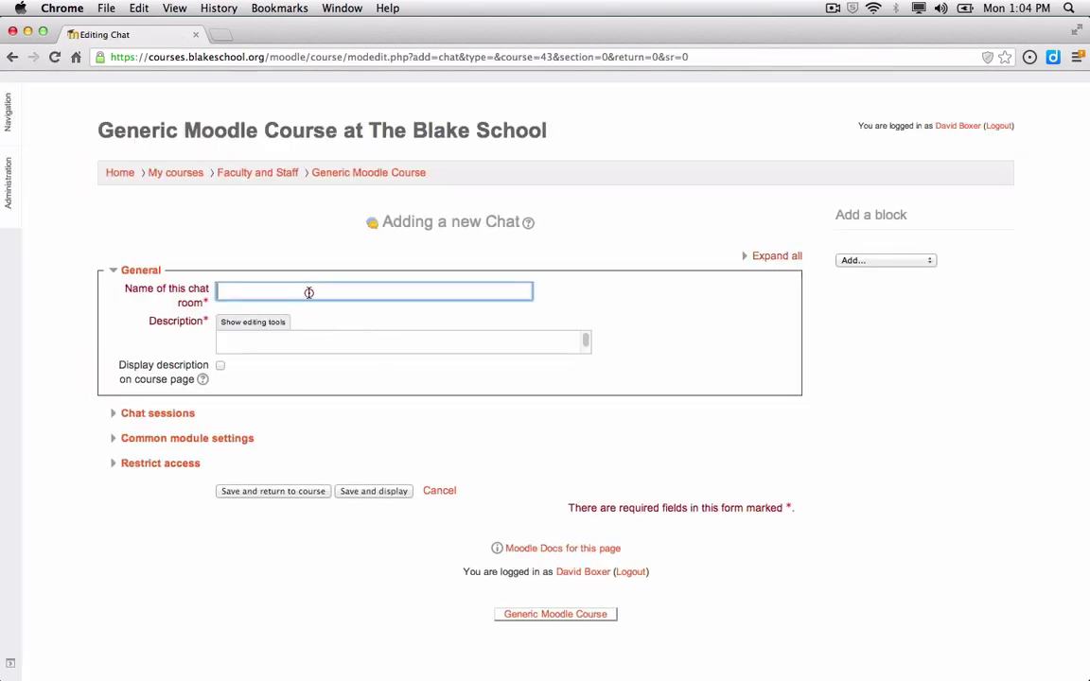
type("Virtual Office Hours")
left_click(289, 343)
type("T")
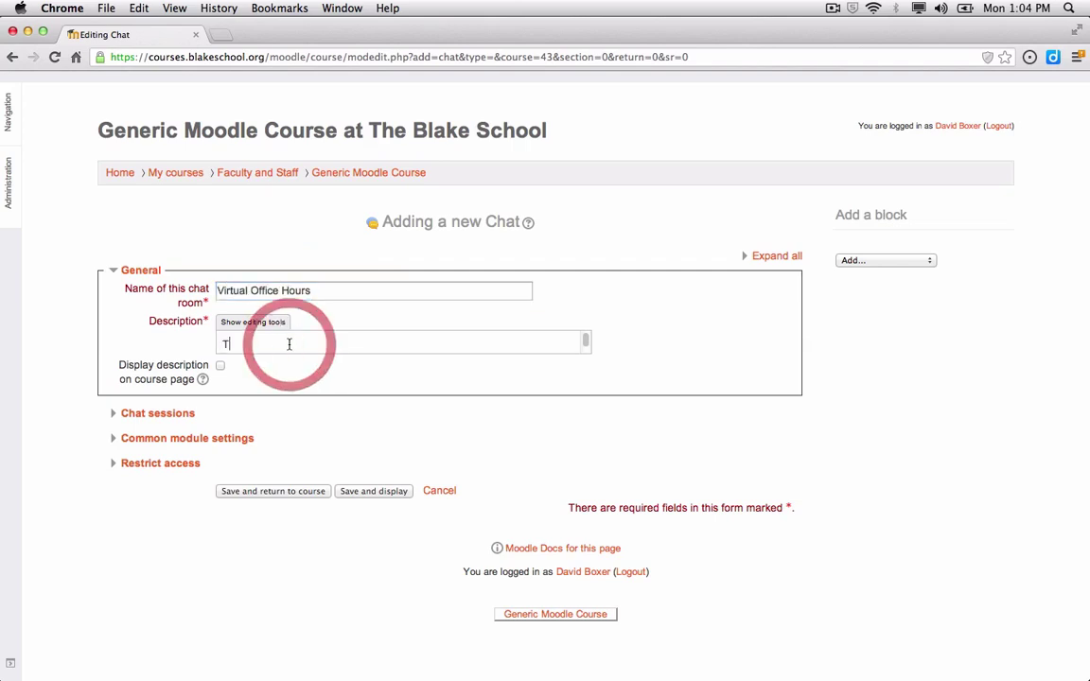
key("BackSpace")
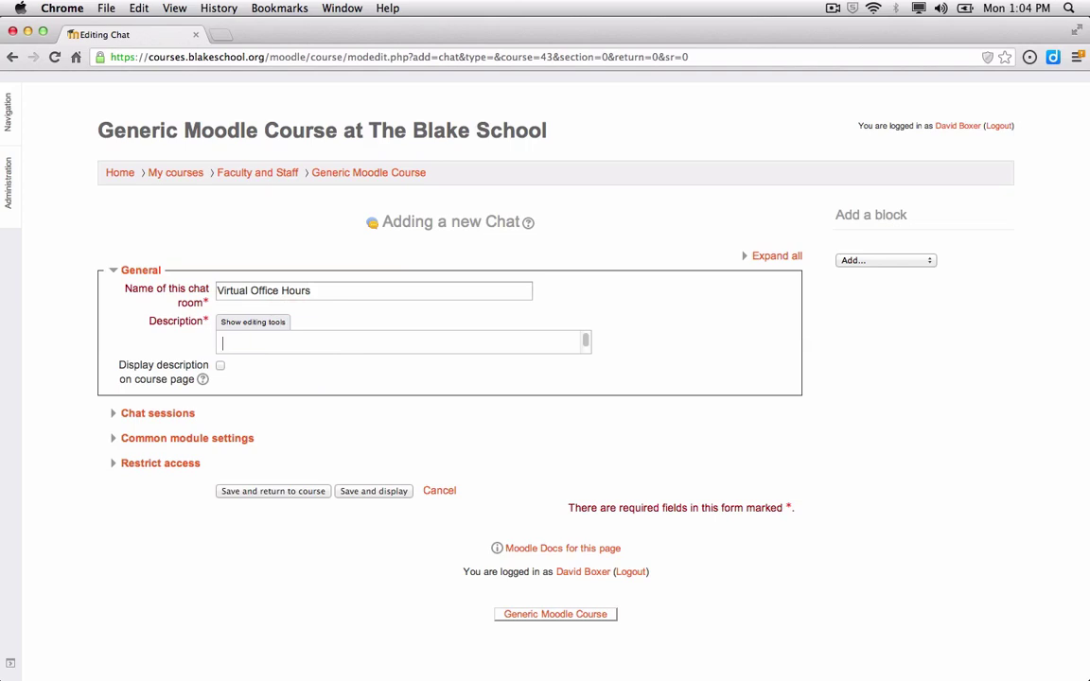
type("Every week")
type("day, vis")
key("BackSpace")
key("BackSpace")
key("BackSpace")
type("we can chat online ")
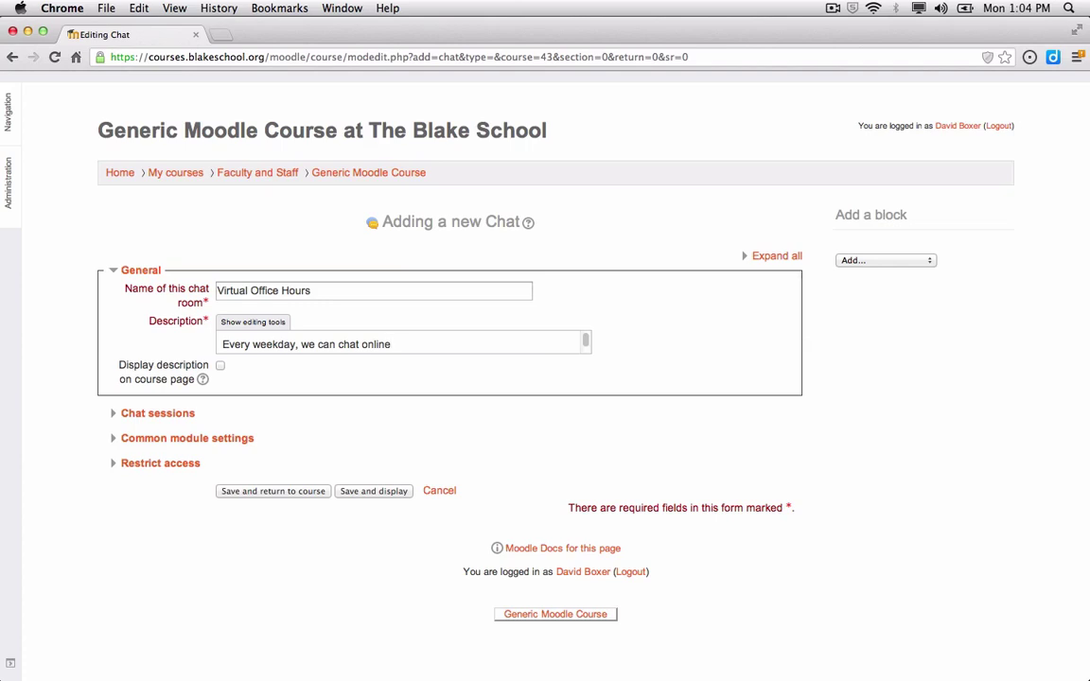
type("for questions that you may ")
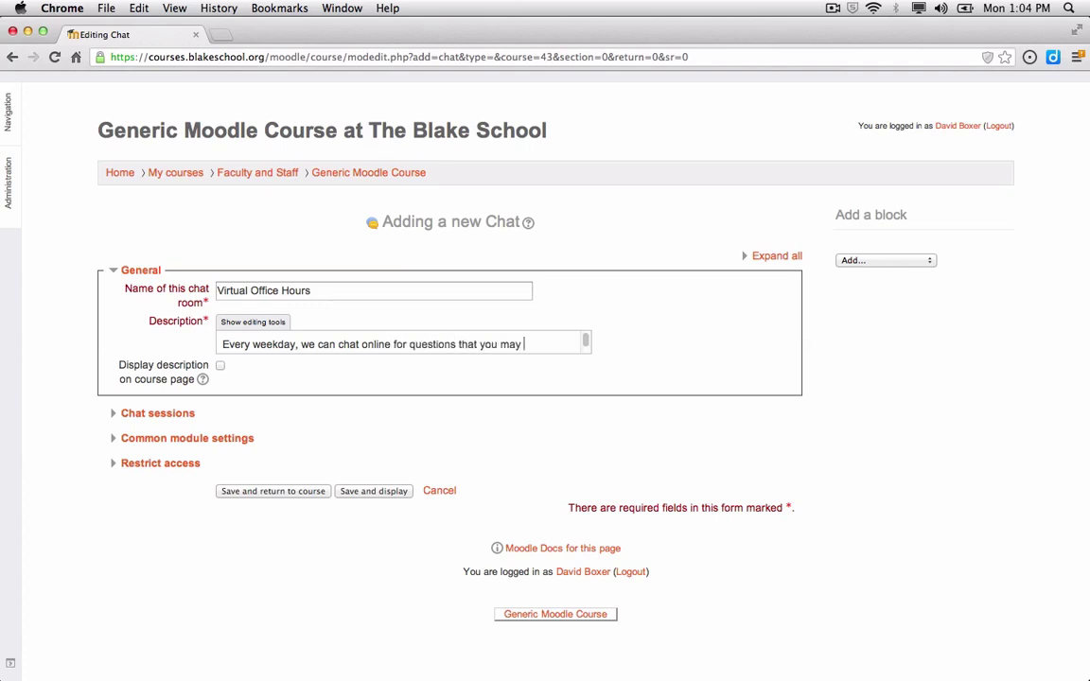
type("have about the course.")
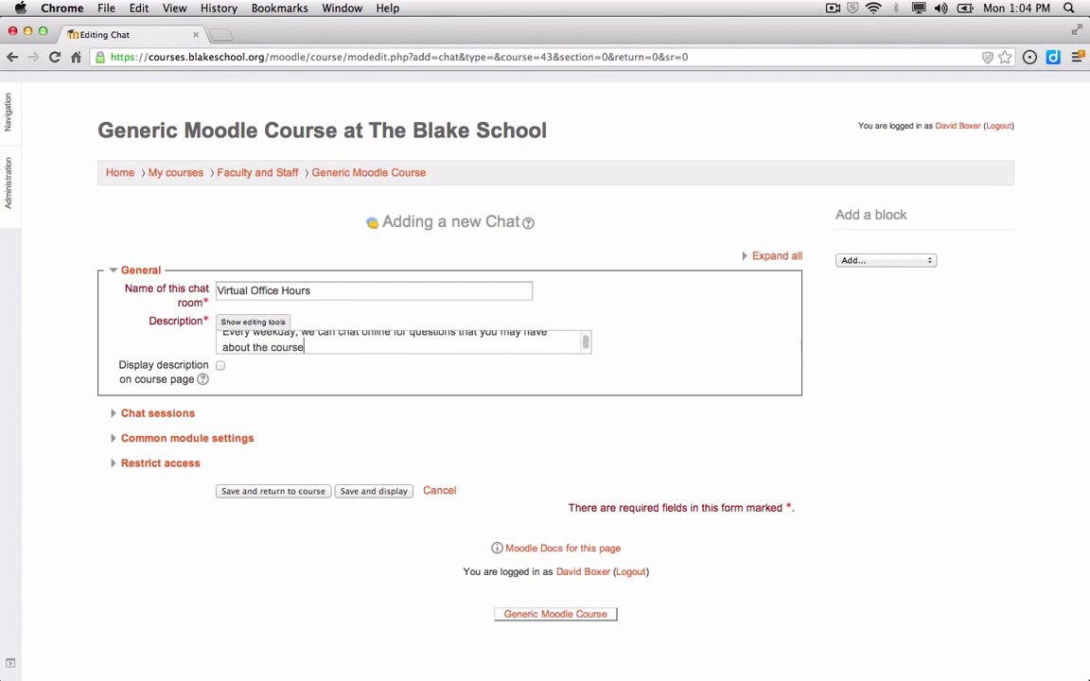
Make sessions repeat daily at the same time, never delete past sessions, and hide them from everyone
left_click(188, 413)
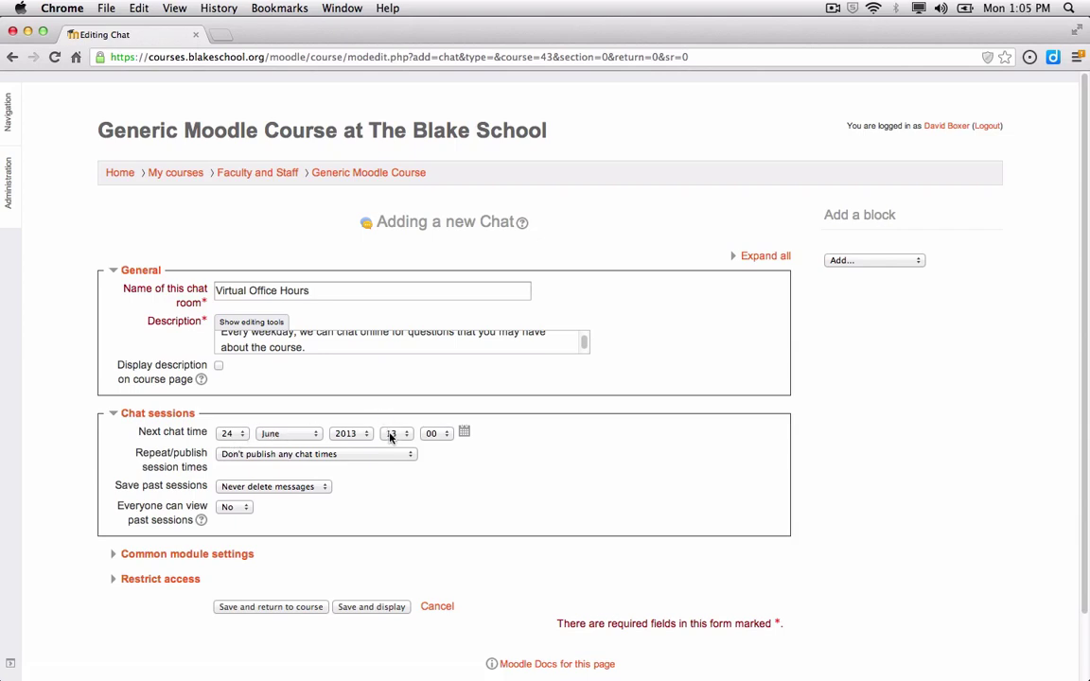
left_click(346, 454)
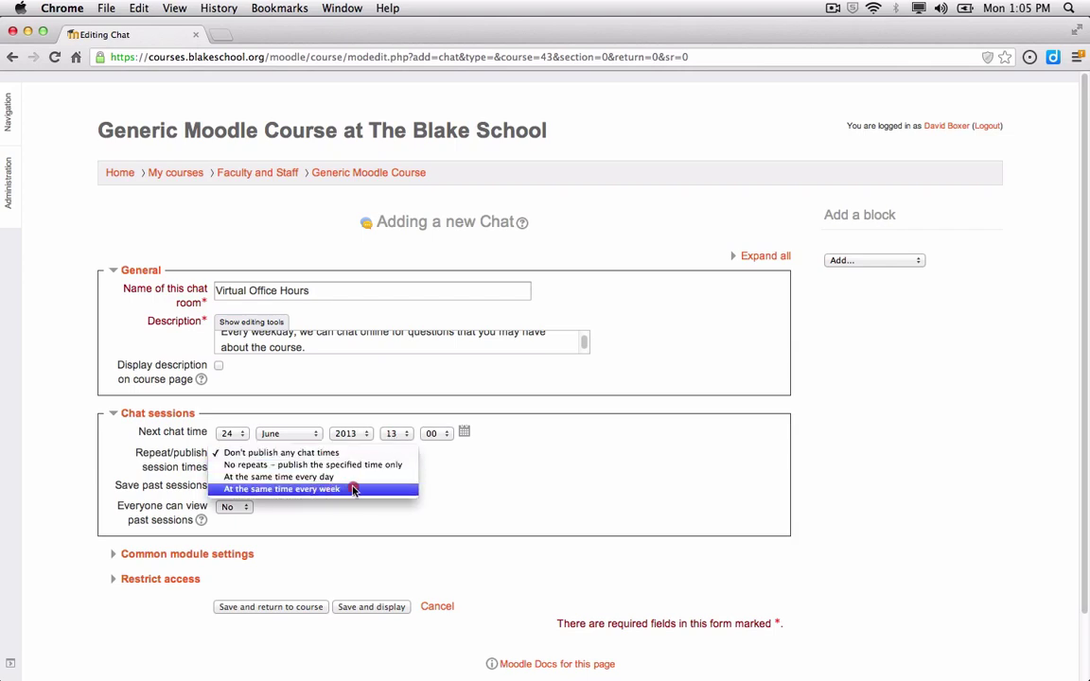
left_click(352, 478)
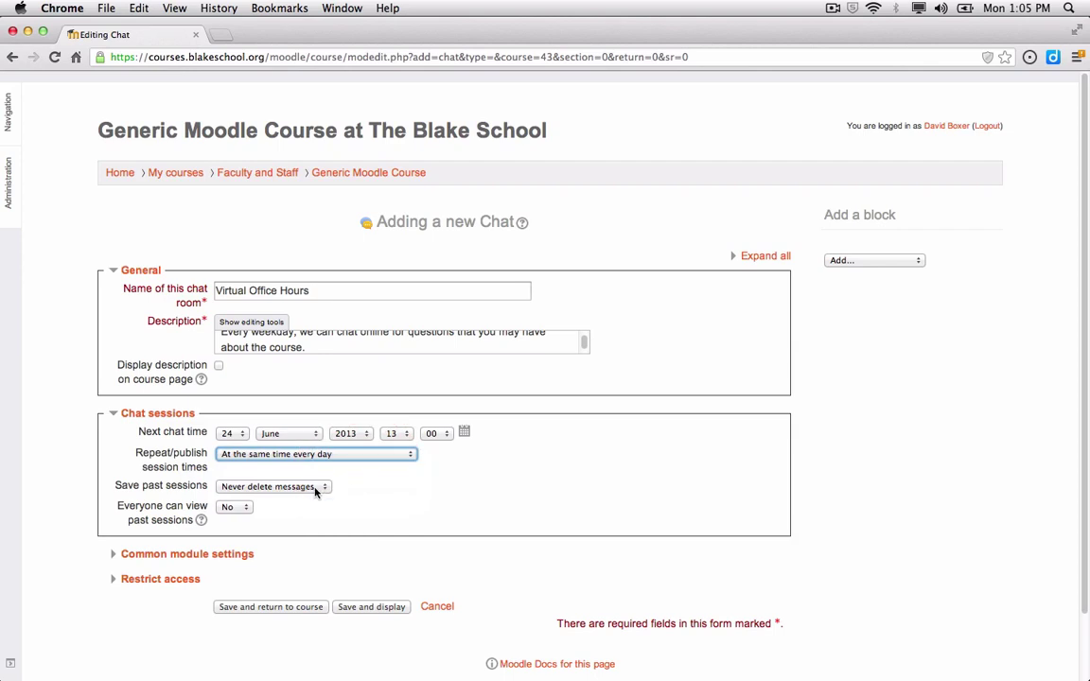
left_click(312, 486)
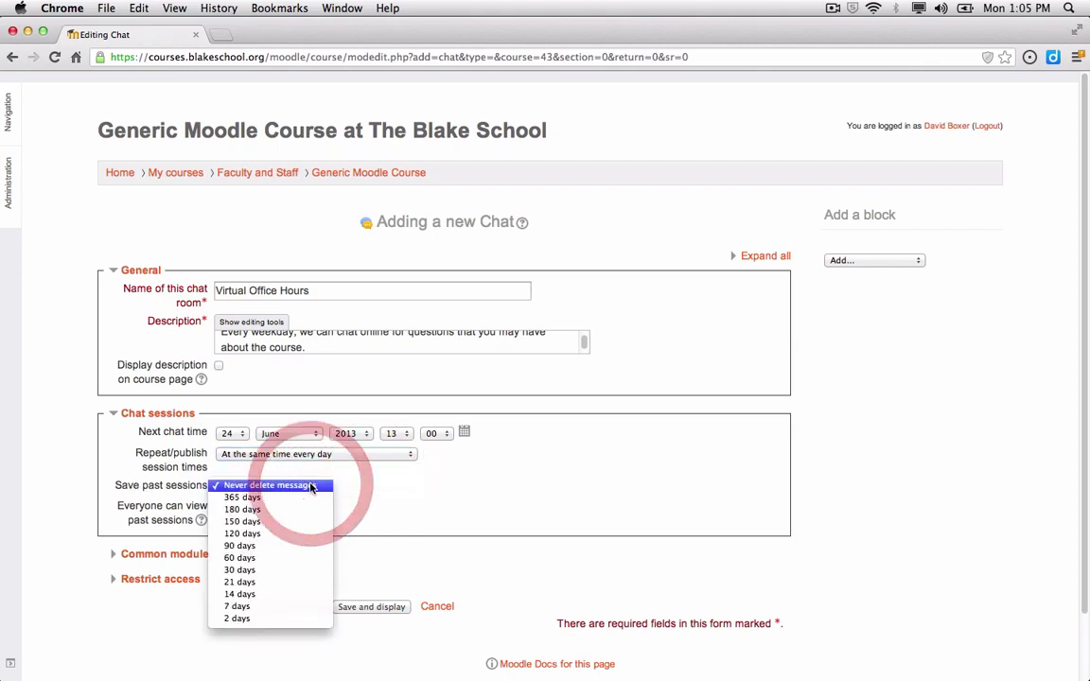
left_click(331, 485)
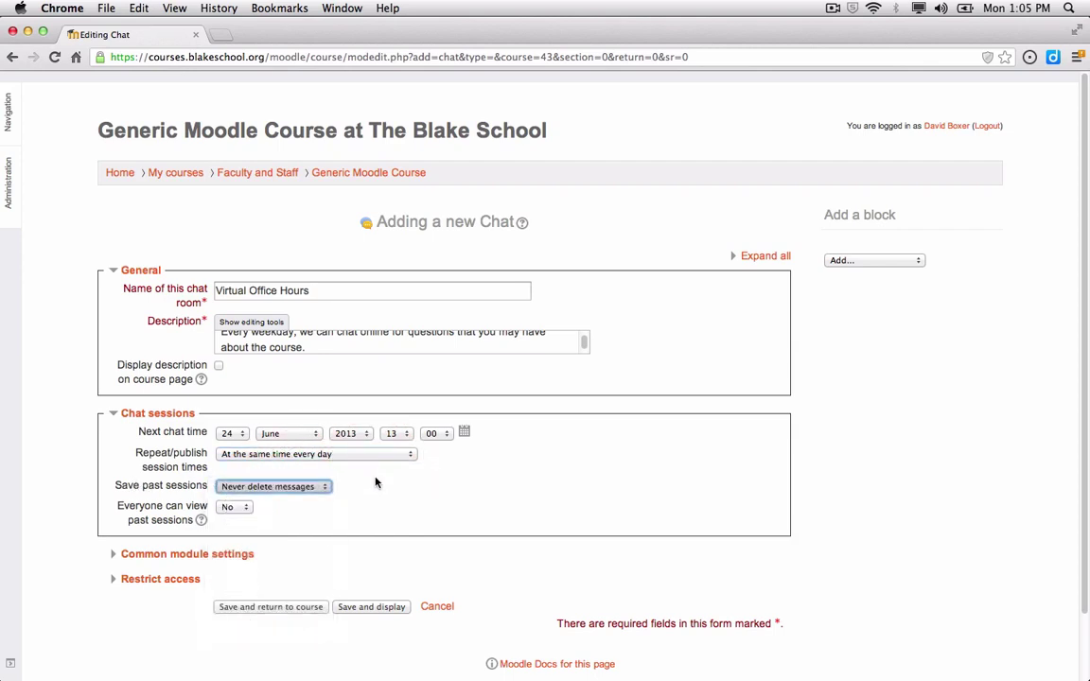
left_click(240, 506)
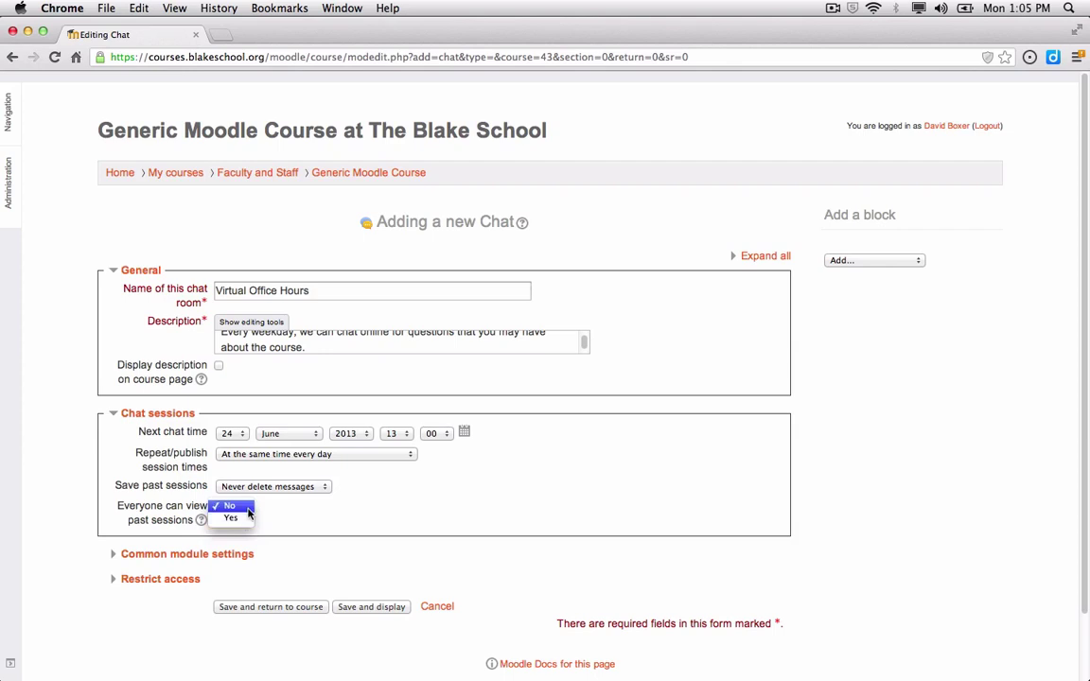
left_click(247, 509)
scroll(232, 511, "down", 2)
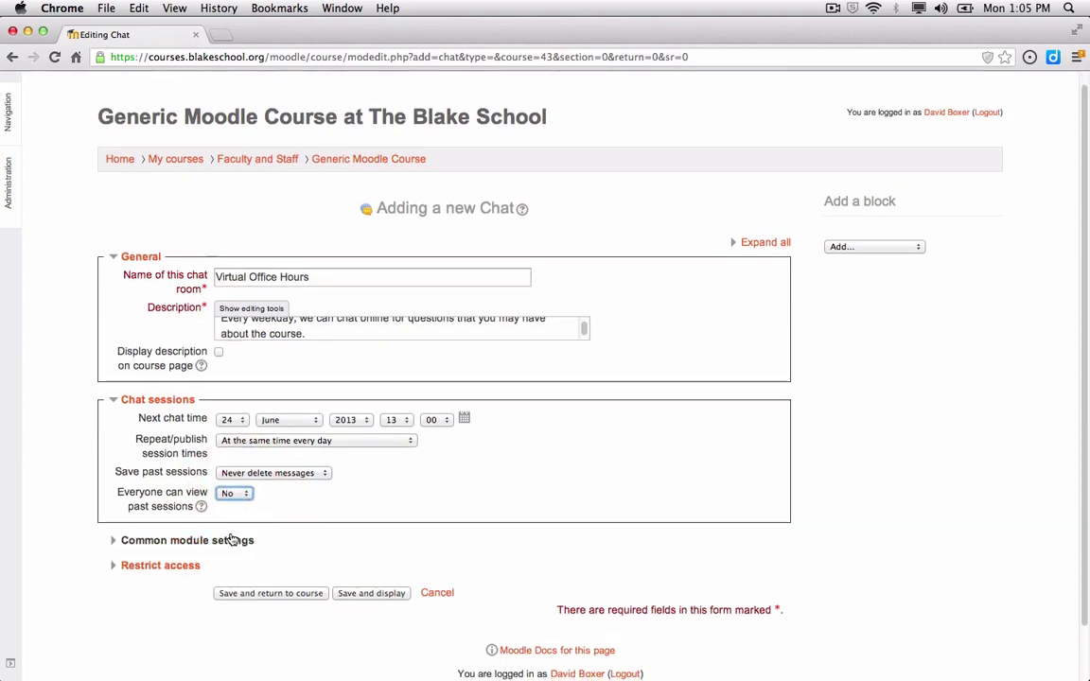
Review the common module and access restriction settings, then save and return to the course
left_click(180, 489)
scroll(194, 436, "down", 2)
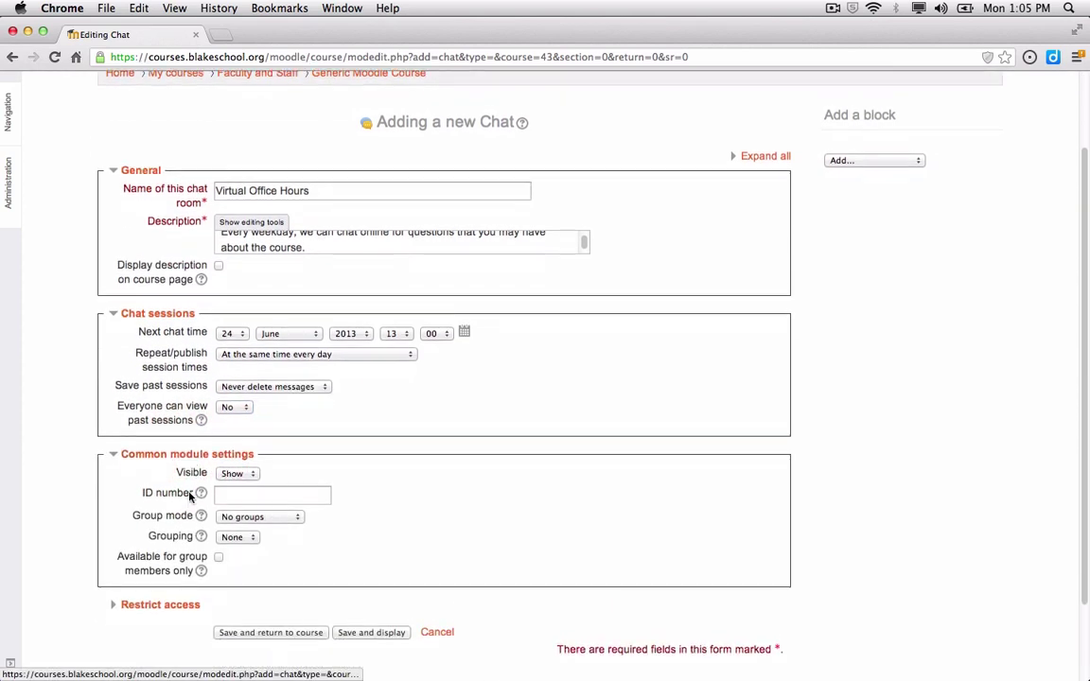
scroll(236, 462, "down", 2)
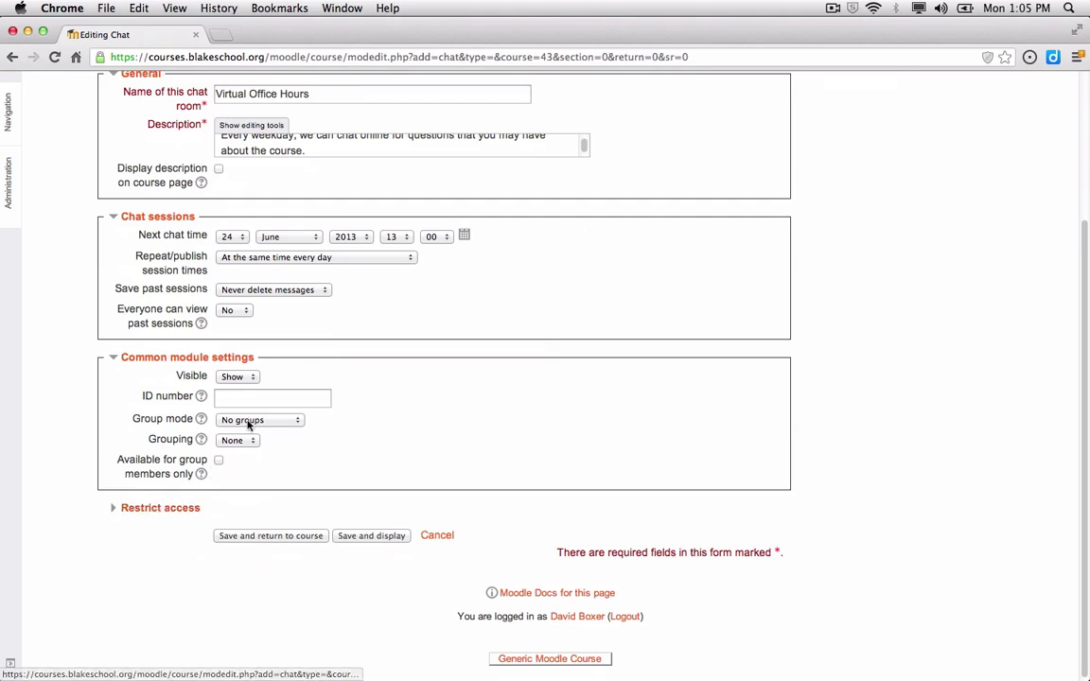
left_click(190, 509)
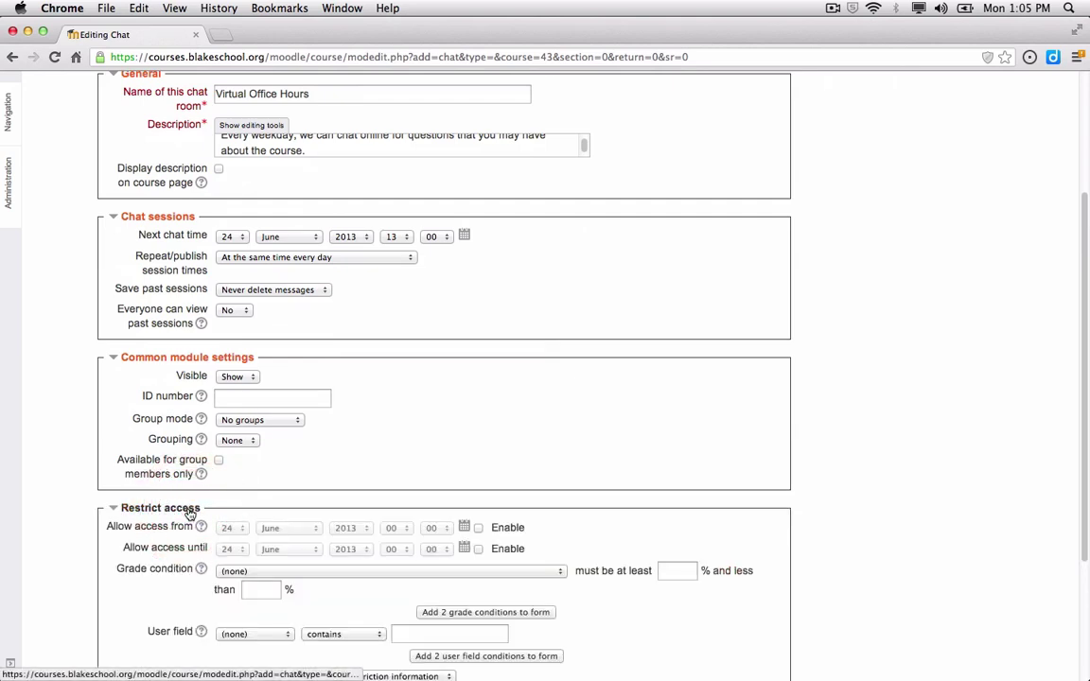
scroll(168, 456, "down", 5)
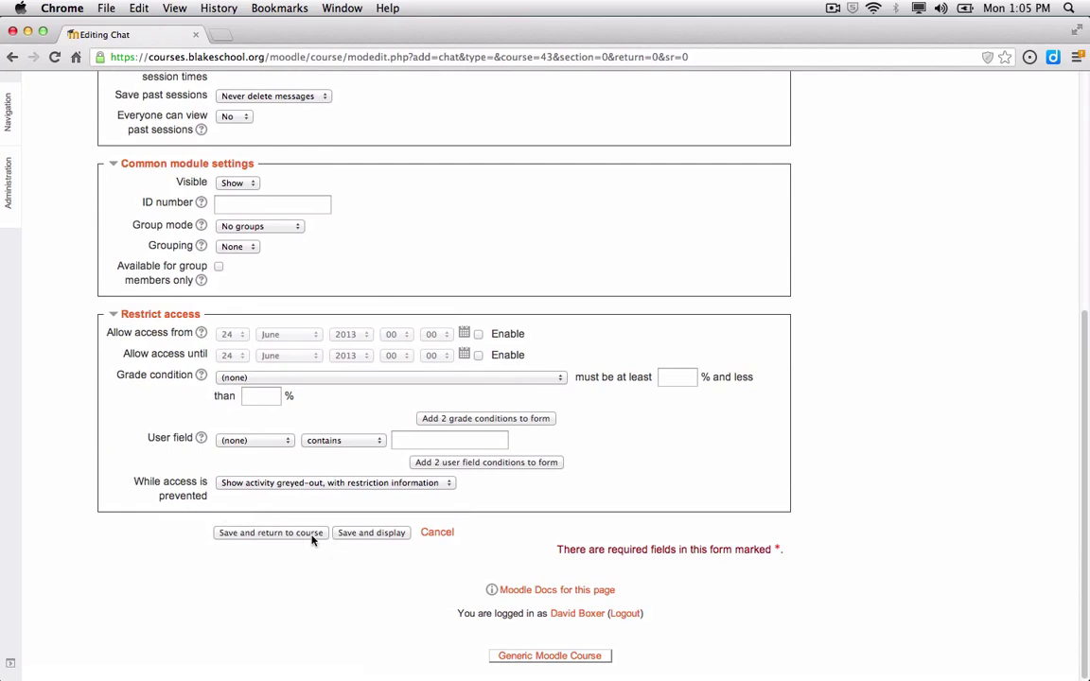
left_click(313, 536)
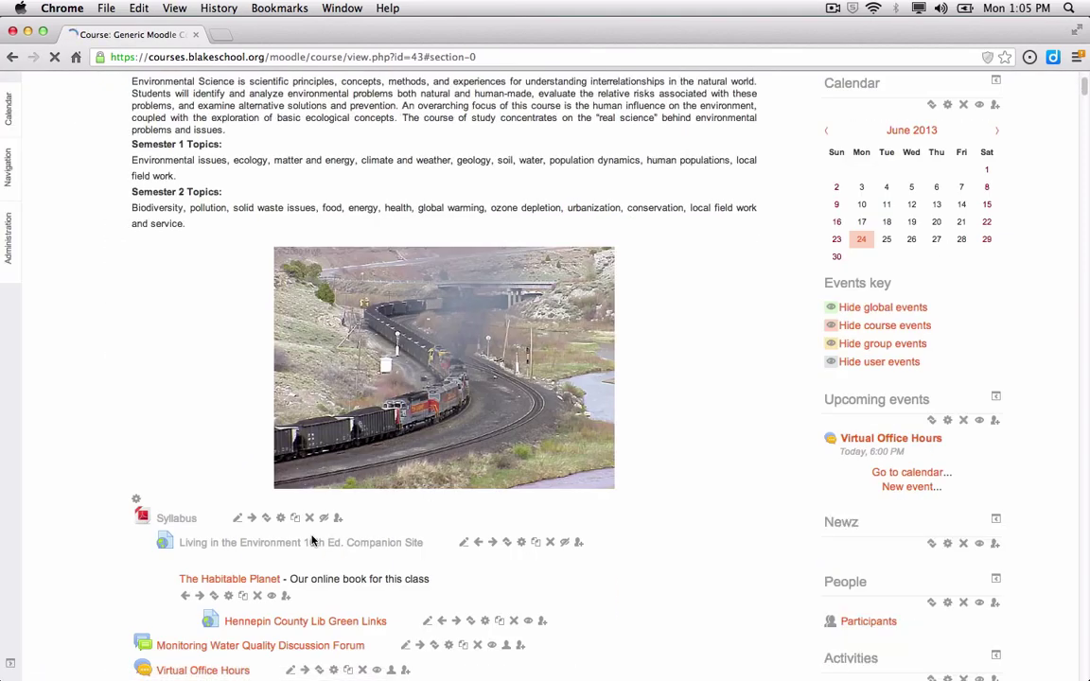
Open the Virtual Office Hours chat activity from the course page
scroll(205, 321, "down", 5)
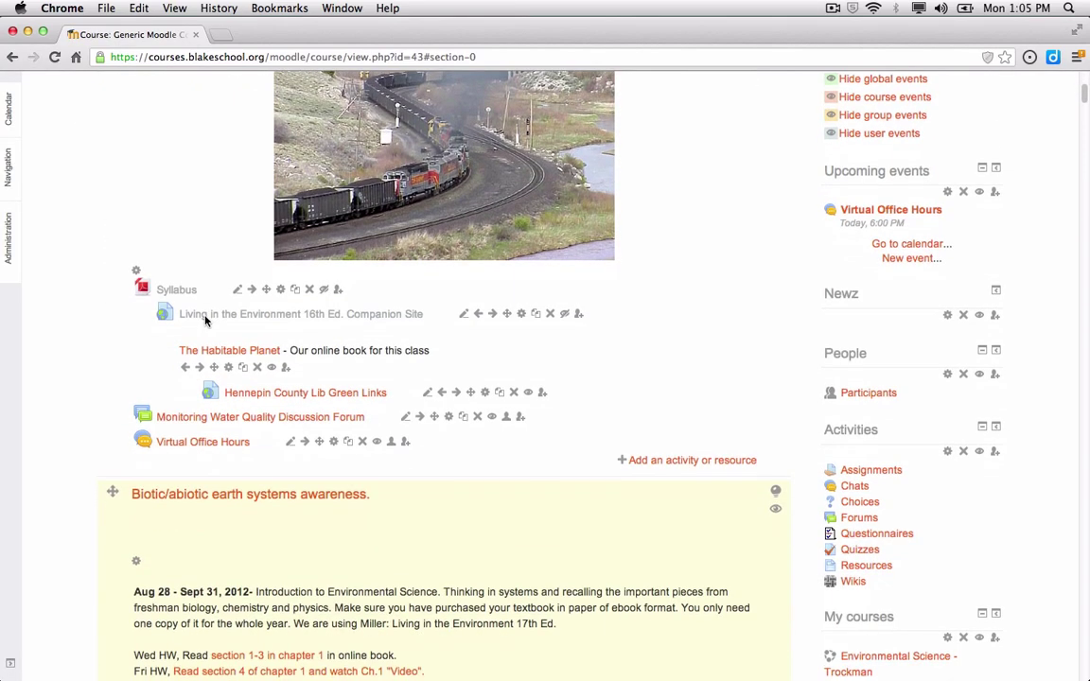
left_click(192, 442)
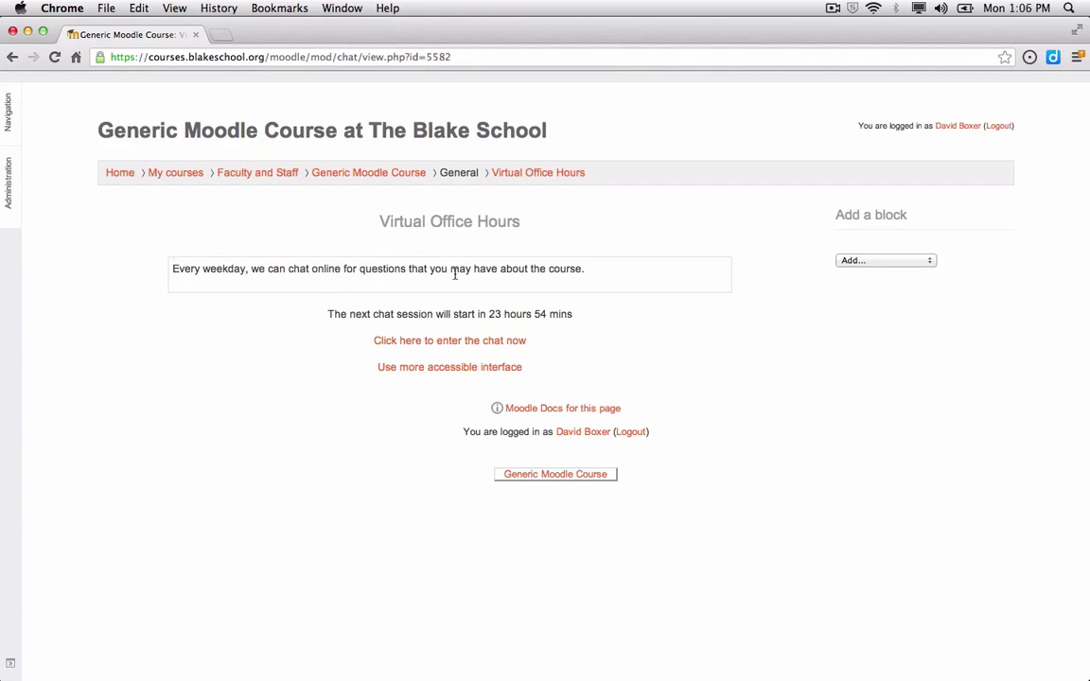
Post 'Welcome' in the Virtual Office Hours chat room, then close the chat window
left_click(495, 346)
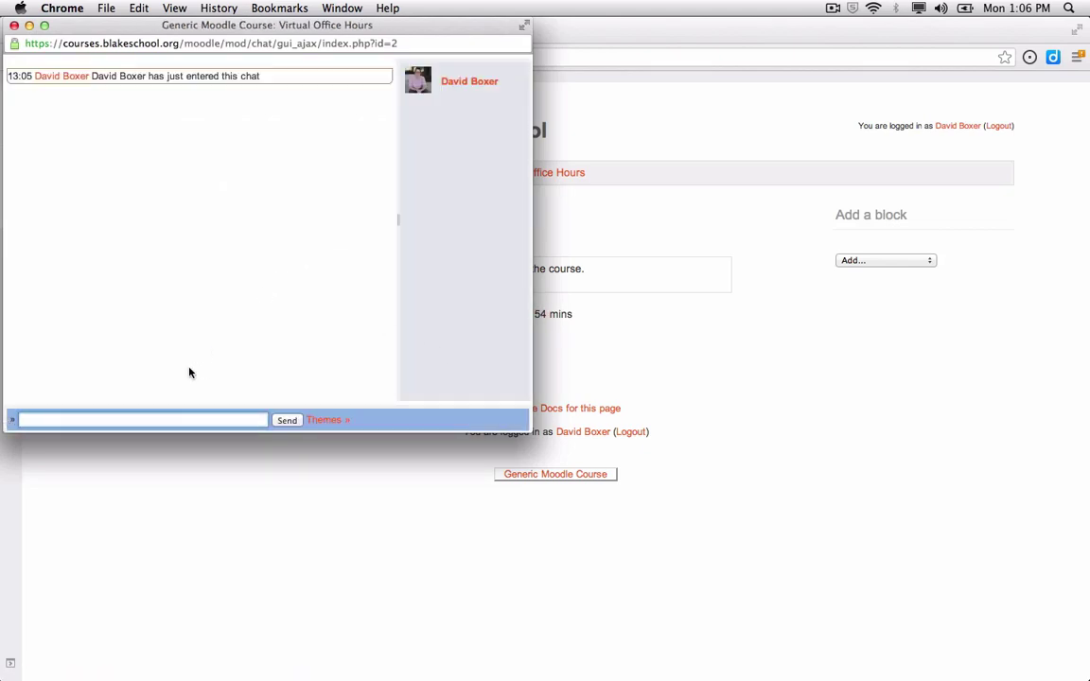
type("Welcome")
key("Return")
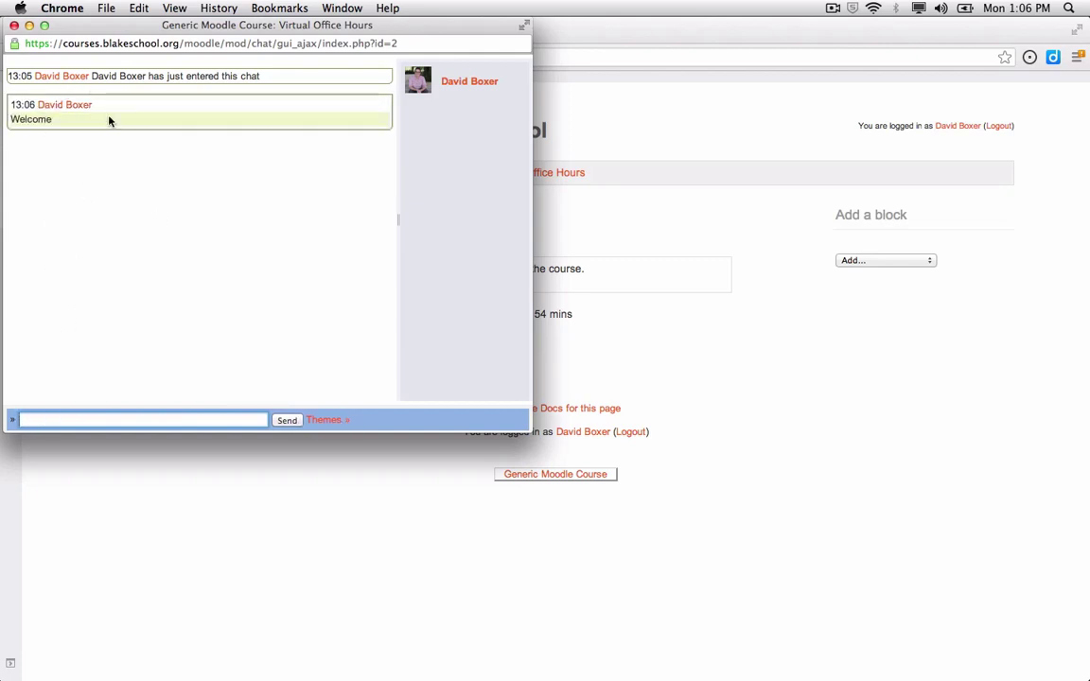
left_click(13, 27)
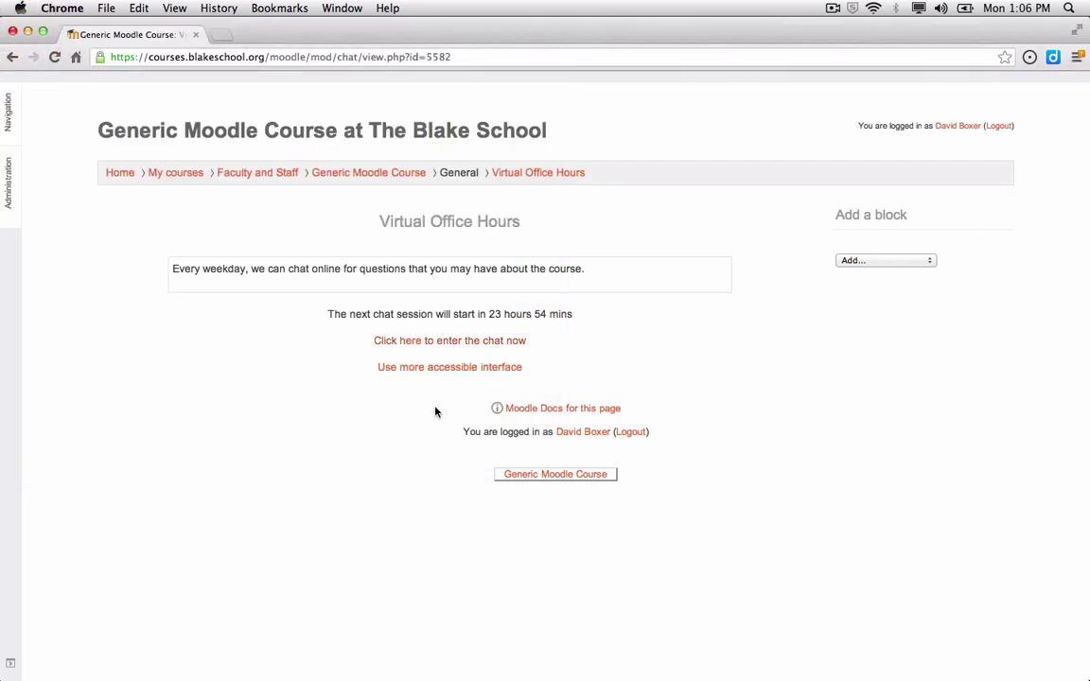
Return to the Generic Moodle Course page and open the upcoming events calendar
left_click(398, 175)
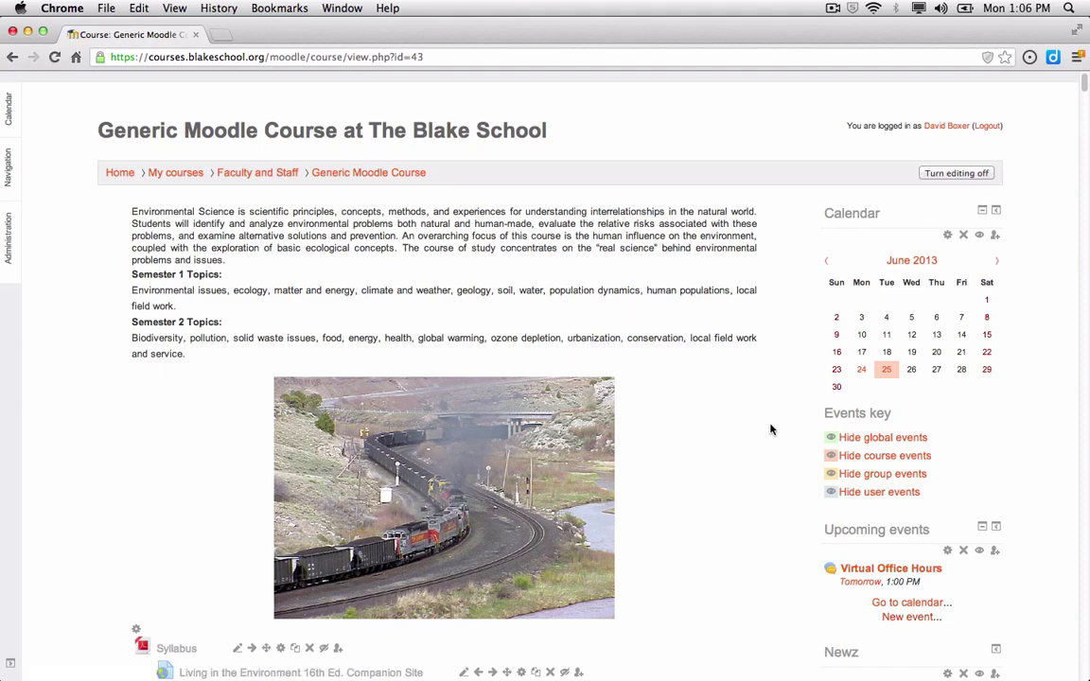
scroll(771, 428, "down", 4)
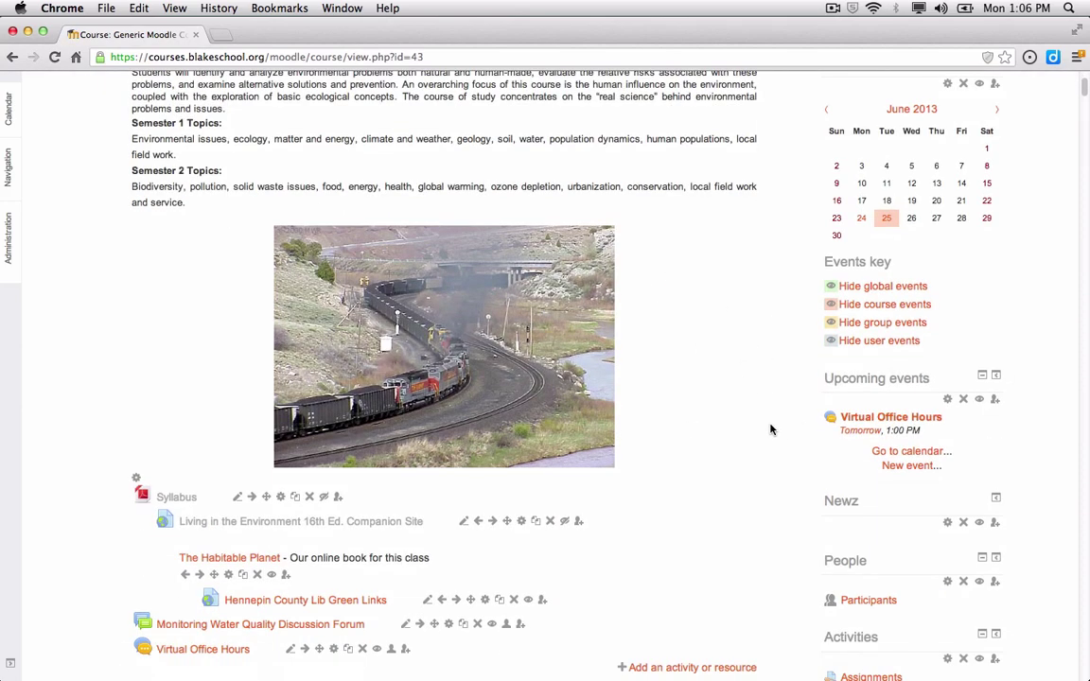
left_click(890, 454)
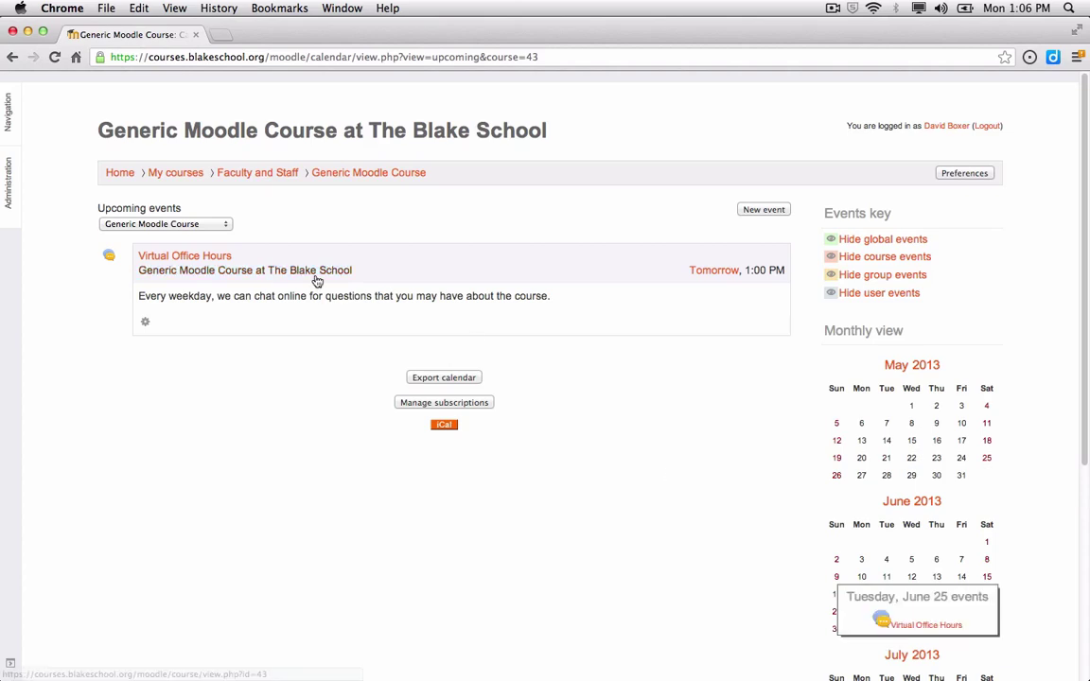
Open the calendar day view for tomorrow, 25 June 2013
left_click(710, 278)
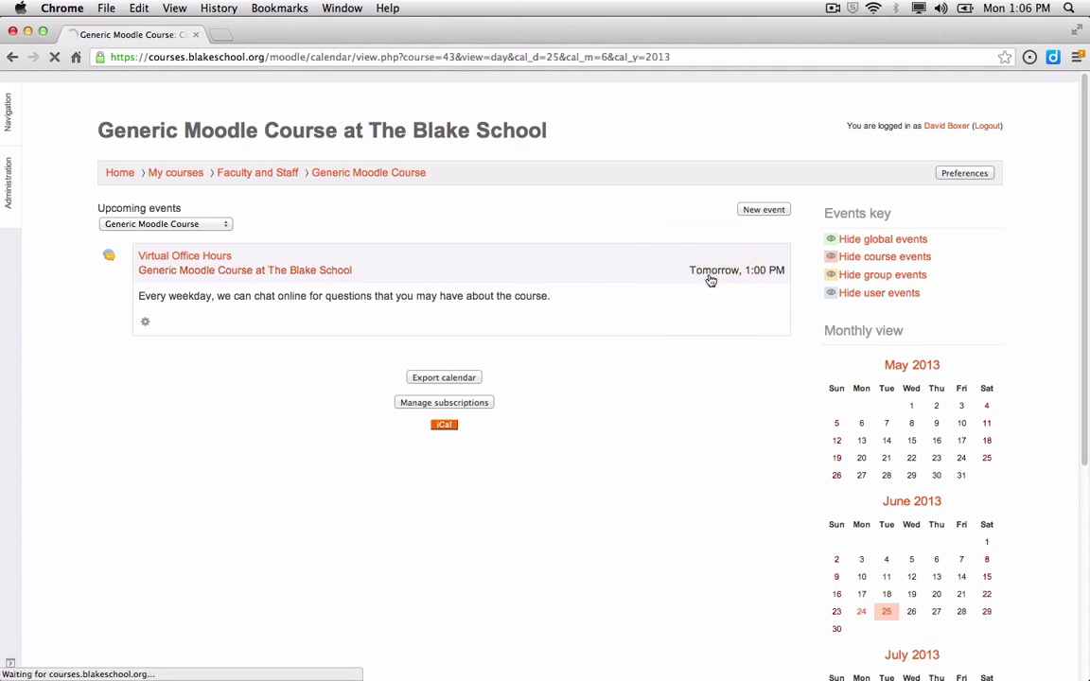